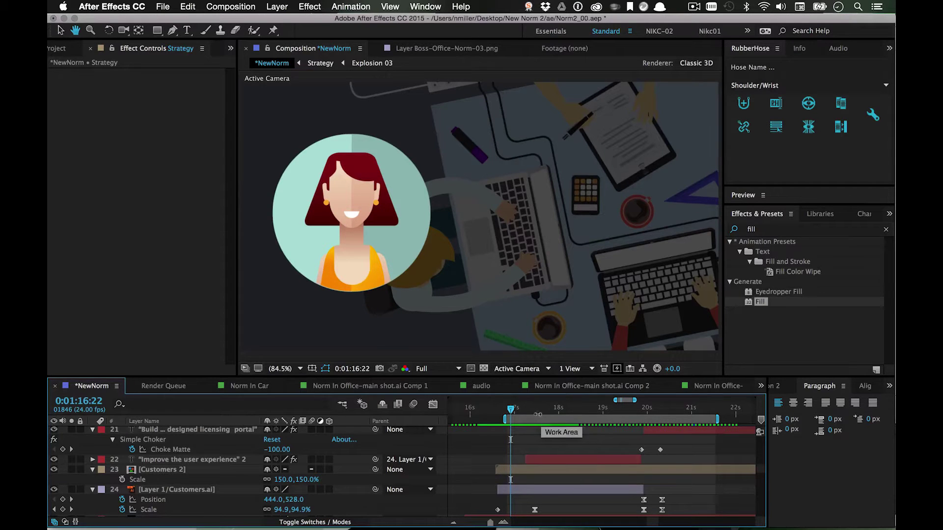
- Preview the existing brush-reveal quote transition and scrub to the woman section near 17 seconds
{"action": "mouse_move", "coordinate": [516, 412]}
{"action": "left_mouse_down"}
{"action": "mouse_move", "coordinate": [550, 410]}
{"action": "mouse_move", "coordinate": [514, 405]}
{"action": "left_mouse_up"}
{"action": "key", "text": "space"}
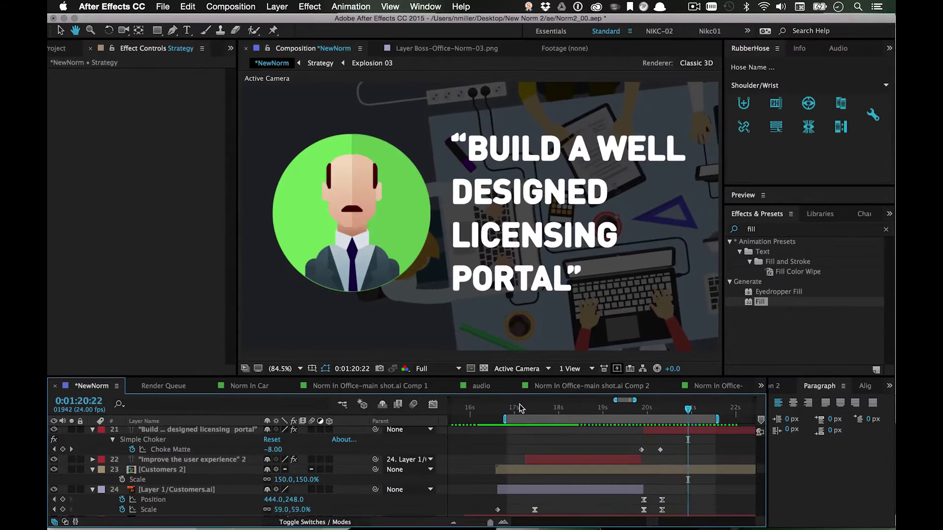
{"action": "left_click_drag", "start_coordinate": [518, 409], "coordinate": [655, 430]}
{"action": "left_click", "coordinate": [515, 411]}
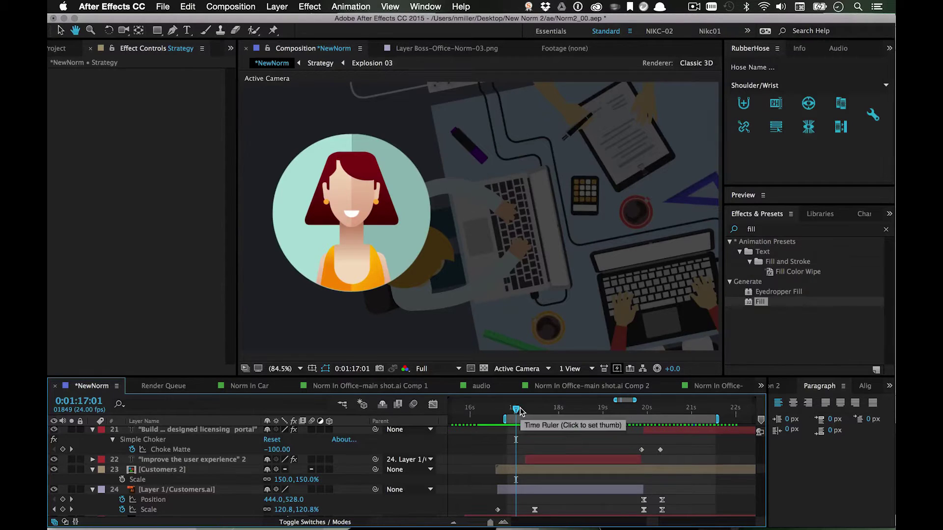
{"action": "left_click_drag", "start_coordinate": [521, 411], "coordinate": [525, 411]}
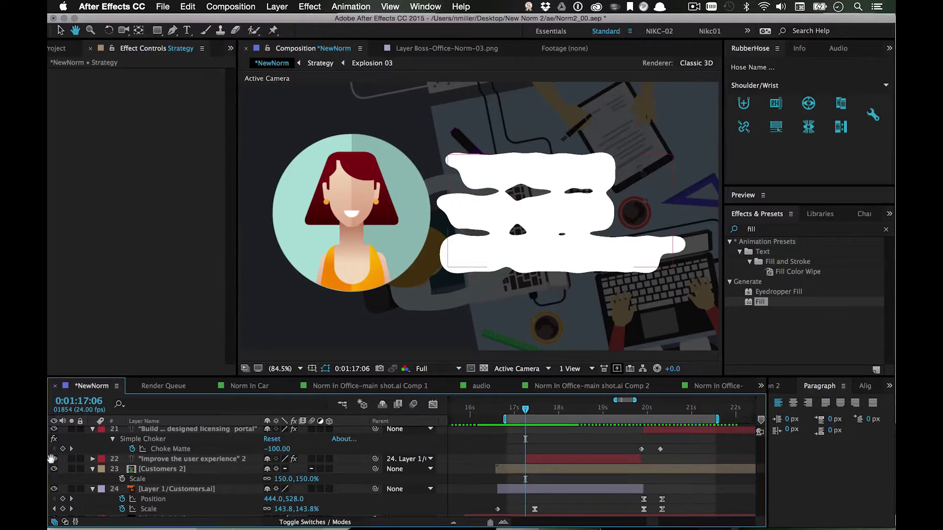
- Hide the old quote layer and paste 'IMPROVE THE USER EXPERIENCE' into a paragraph box right of the woman
{"action": "left_click", "coordinate": [54, 459]}
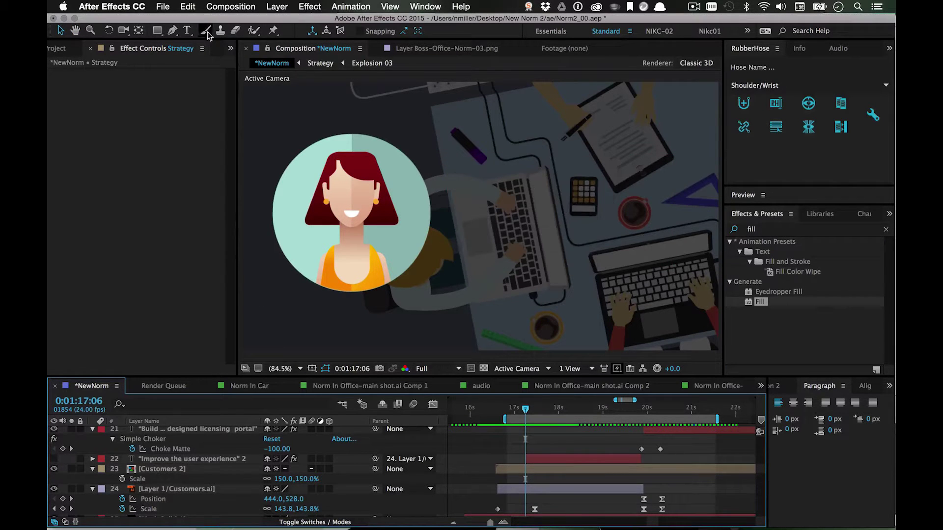
{"action": "left_click", "coordinate": [187, 30]}
{"action": "left_click_drag", "start_coordinate": [454, 137], "coordinate": [714, 309]}
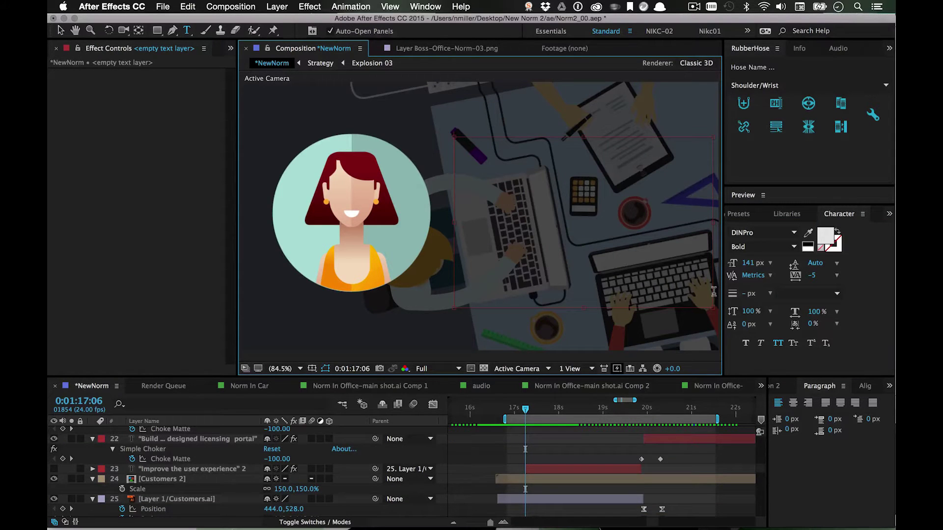
{"action": "type", "text": "\"Improve the user experience"}
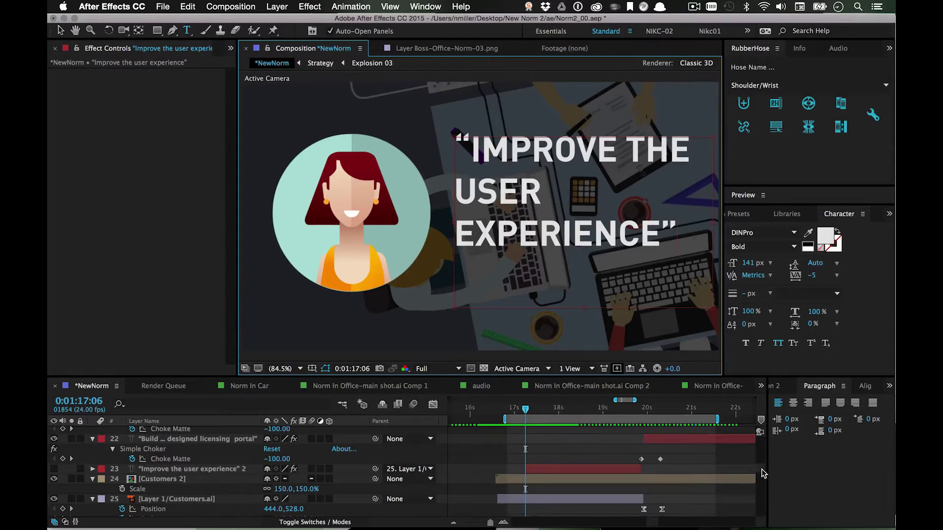
{"action": "scroll", "coordinate": [762, 470], "scroll_direction": "up", "scroll_amount": 15}
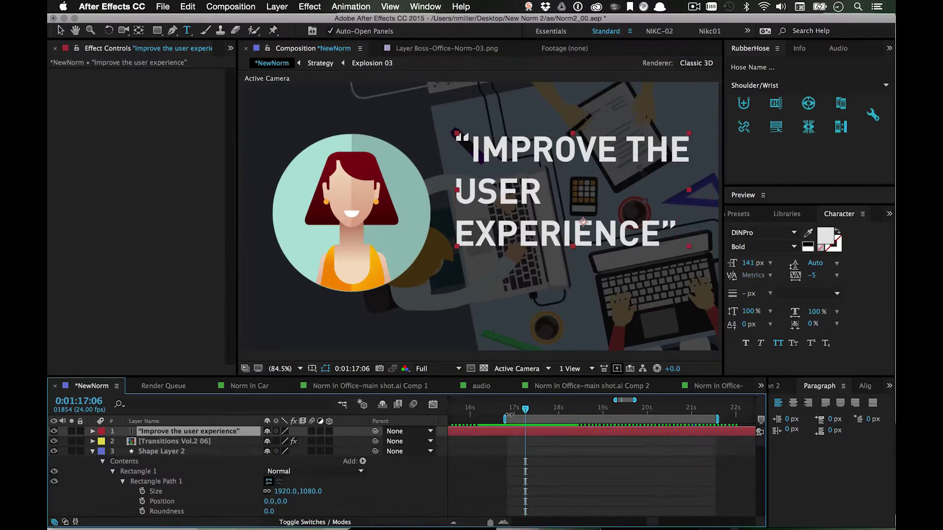
- Split the quote text layer at the current time and delete the earlier piece
{"action": "left_click", "coordinate": [175, 441]}
{"action": "left_click", "coordinate": [172, 432]}
{"action": "key", "text": "super+shift+d"}
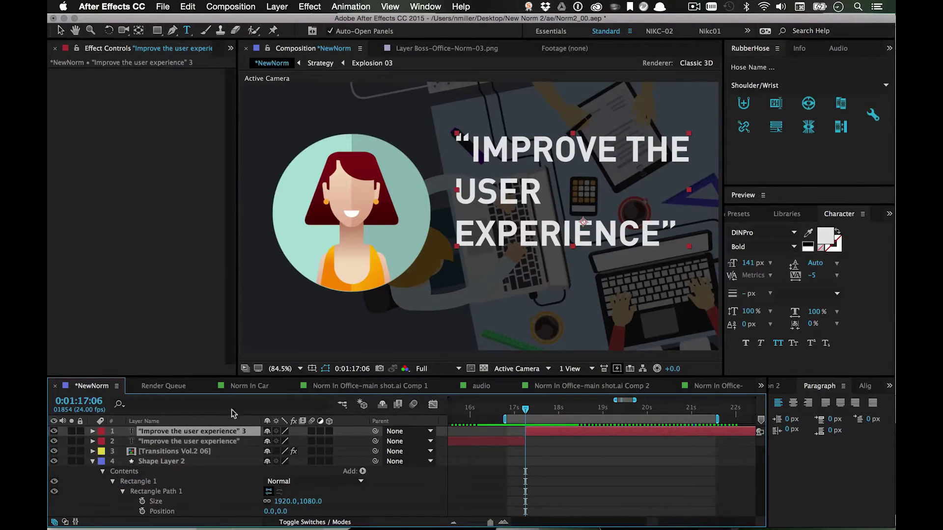
{"action": "left_click", "coordinate": [187, 441]}
{"action": "key", "text": "Delete"}
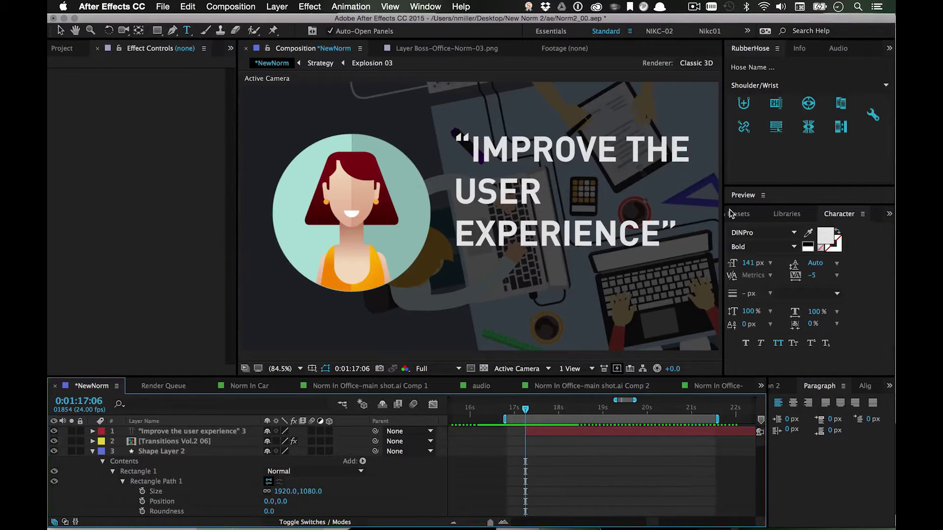
- Search 'simpl' in Effects & Presets and apply Simple Choker to the quote layer
{"action": "left_click", "coordinate": [734, 215]}
{"action": "left_click", "coordinate": [732, 215]}
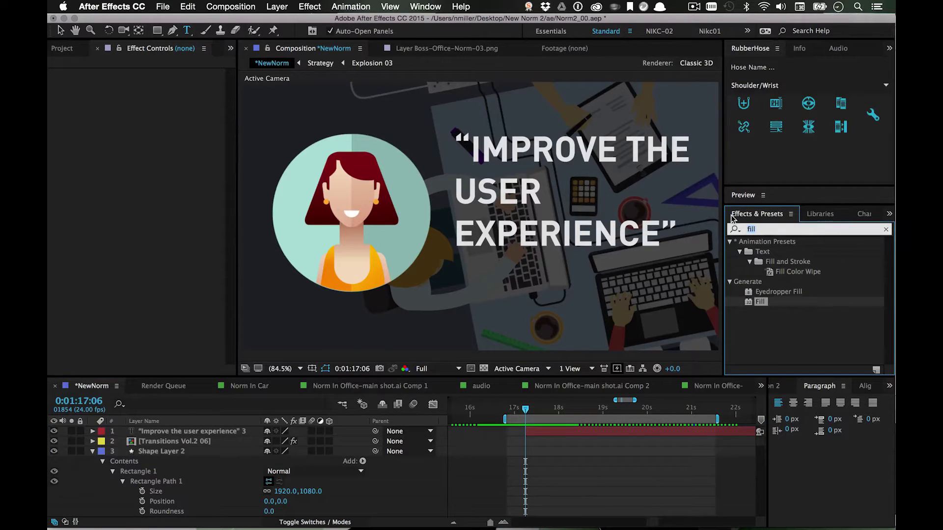
{"action": "type", "text": "simpl"}
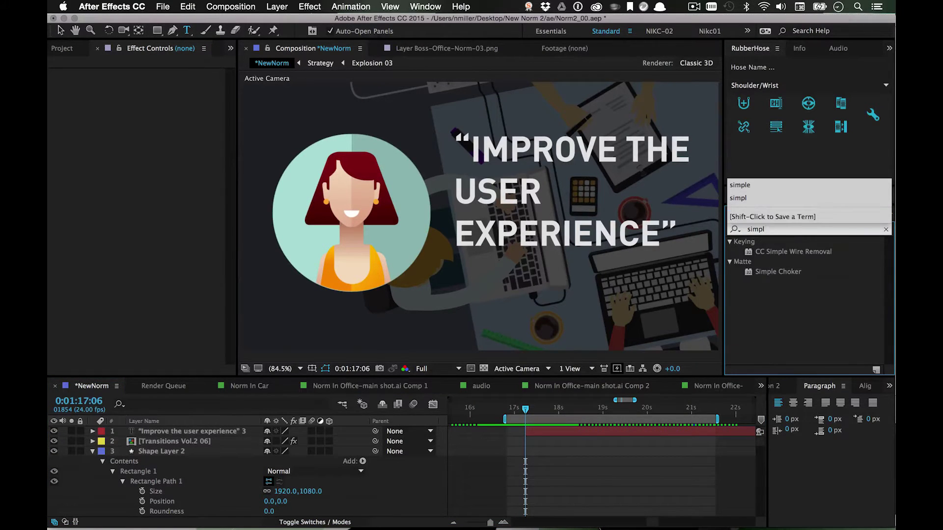
{"action": "left_click_drag", "start_coordinate": [772, 272], "coordinate": [535, 432]}
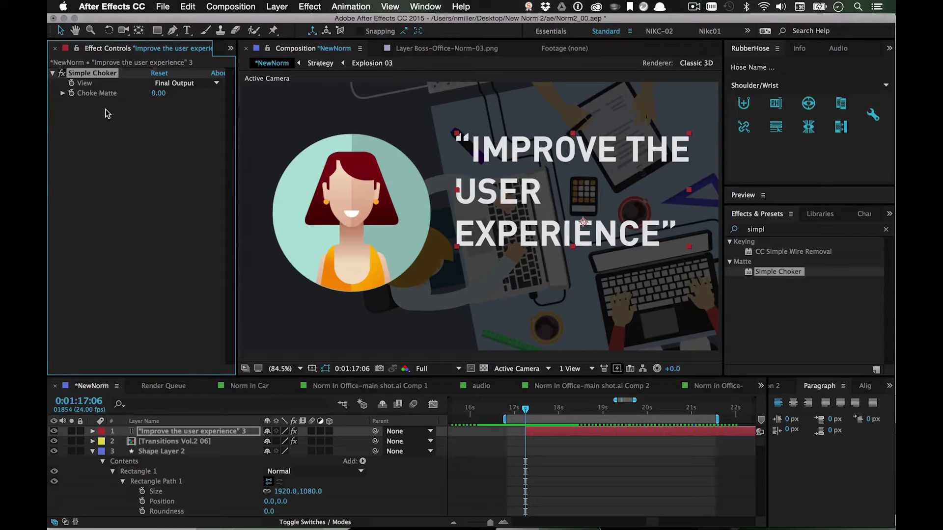
- Scrub Simple Choker's Choke Matte to -49 so the letters swell with a thick dark outline
{"action": "left_click_drag", "start_coordinate": [157, 93], "coordinate": [192, 90]}
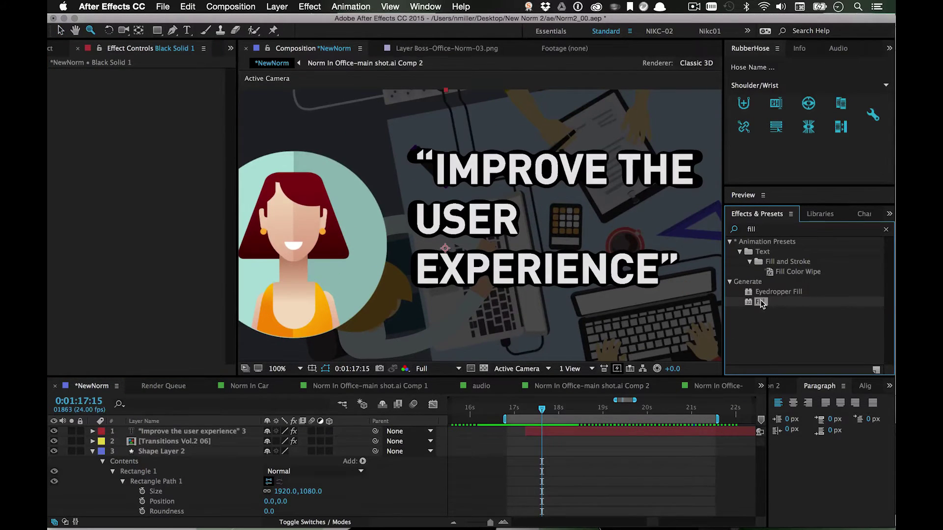
- Apply the Fill effect to the quote layer with its colour set to white
{"action": "left_click_drag", "start_coordinate": [760, 302], "coordinate": [538, 431]}
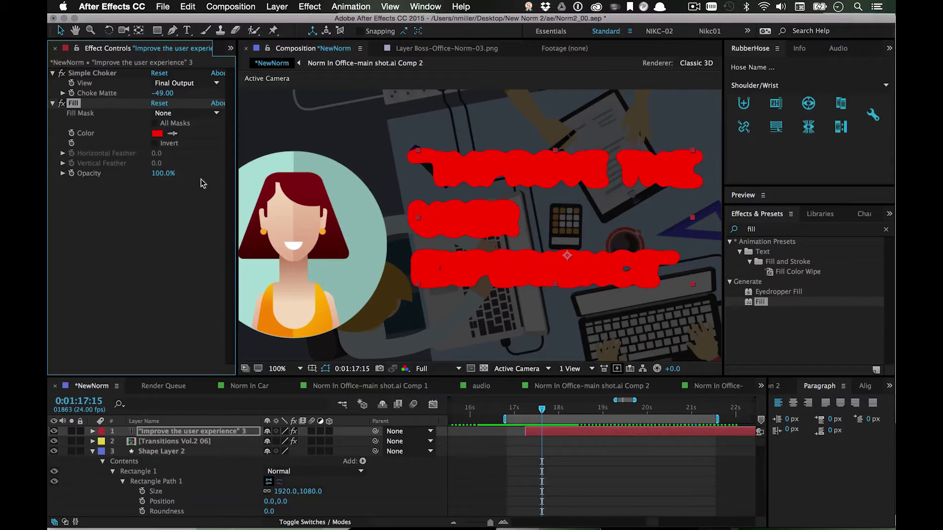
{"action": "left_click", "coordinate": [157, 133]}
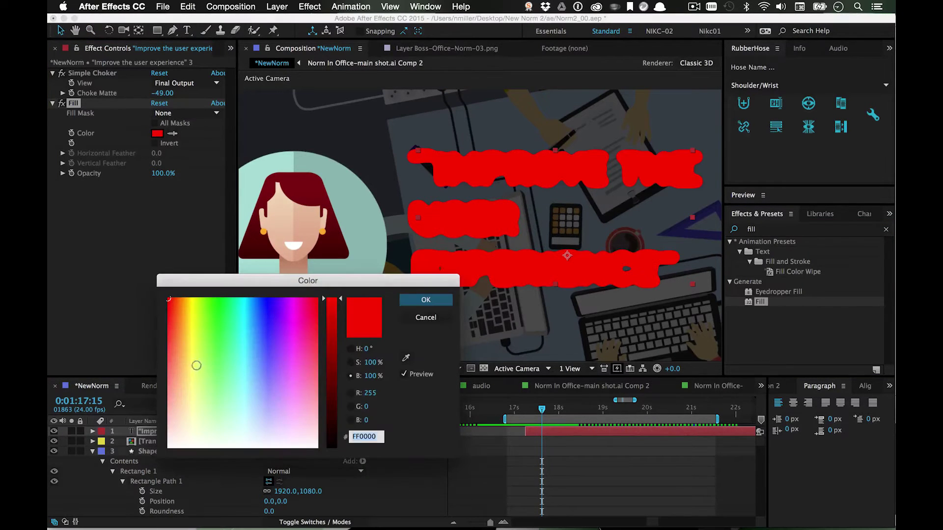
{"action": "left_click_drag", "start_coordinate": [200, 371], "coordinate": [169, 447]}
{"action": "left_click", "coordinate": [426, 300]}
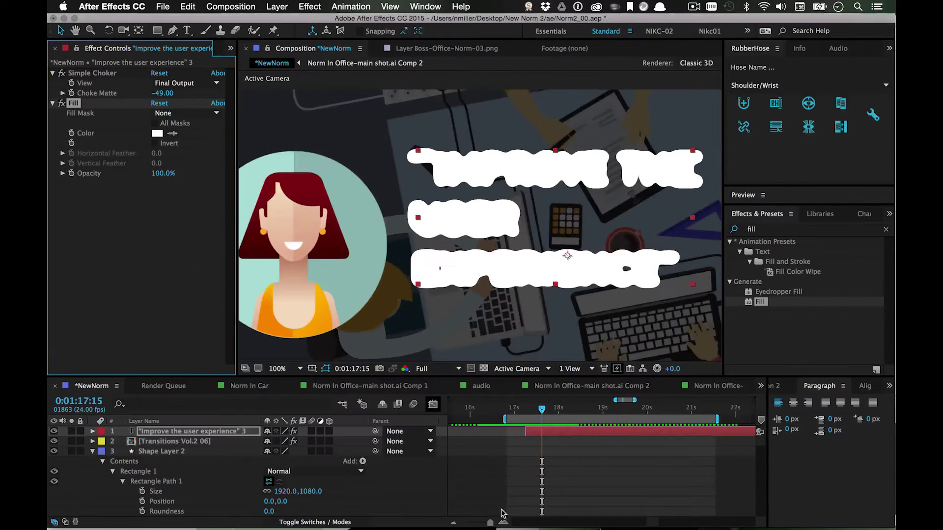
- Reset Choke Matte to 0 on the quote layer for clean text
{"action": "left_click", "coordinate": [177, 432]}
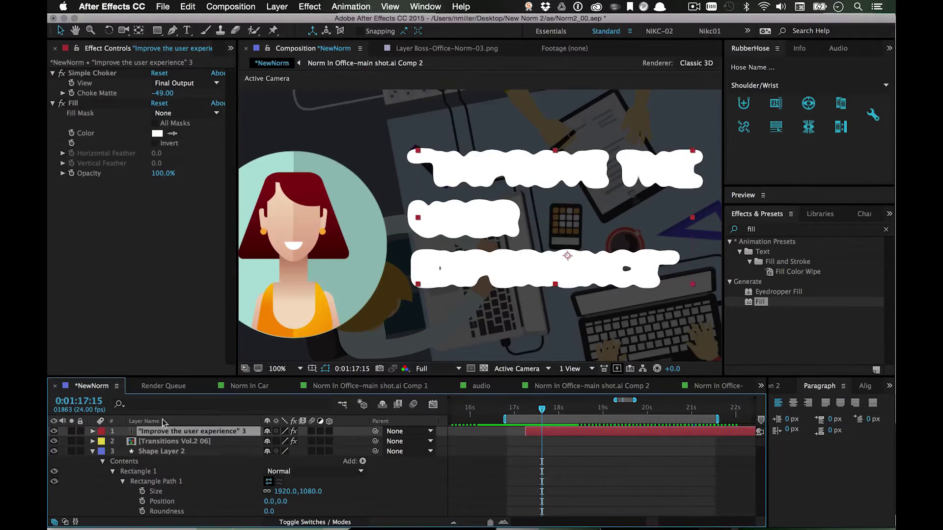
{"action": "left_click_drag", "start_coordinate": [157, 94], "coordinate": [300, 86]}
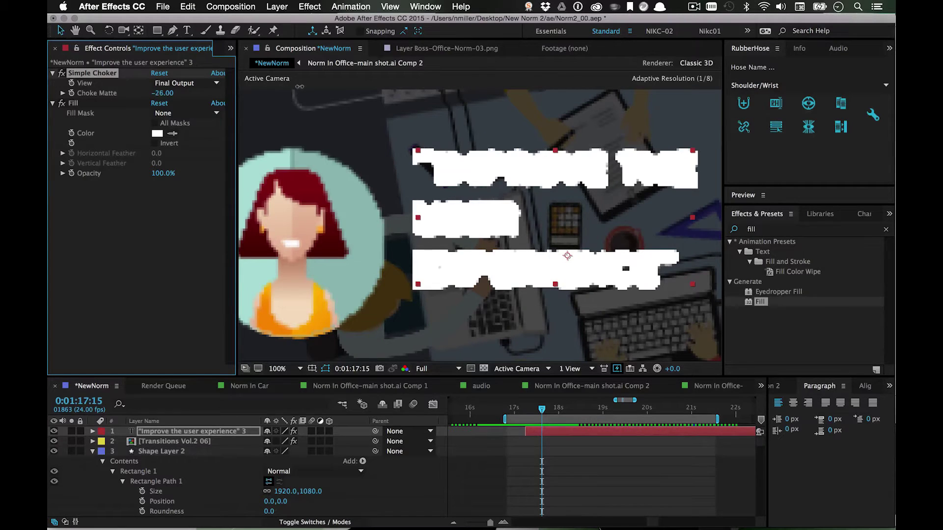
{"action": "left_click", "coordinate": [164, 93]}
{"action": "type", "text": "0"}
{"action": "key", "text": "Return"}
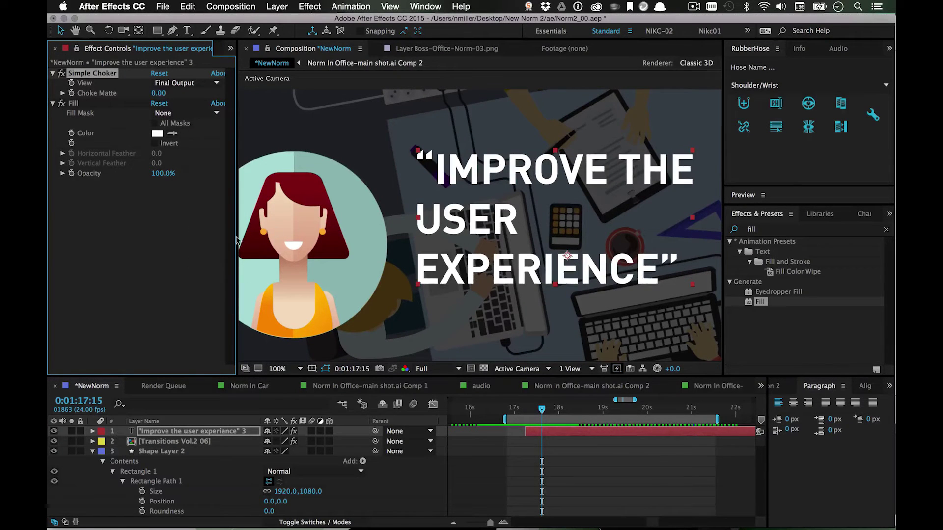
- Try small Choke Matte values near zero, committing -3.70
{"action": "left_click_drag", "start_coordinate": [147, 92], "coordinate": [156, 93]}
{"action": "left_click", "coordinate": [171, 93]}
{"action": "key", "text": "Return"}
{"action": "left_click_drag", "start_coordinate": [155, 93], "coordinate": [157, 95]}
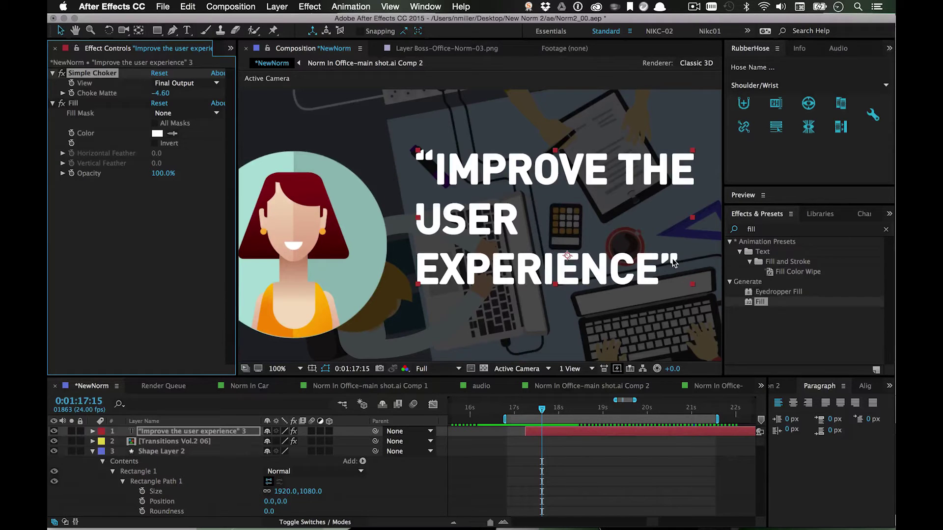
- Inspect the closing quote mark zoomed in, return to 100%, and set Choke Matte to -10.40
{"action": "key", "text": "z"}
{"action": "left_click", "coordinate": [673, 262]}
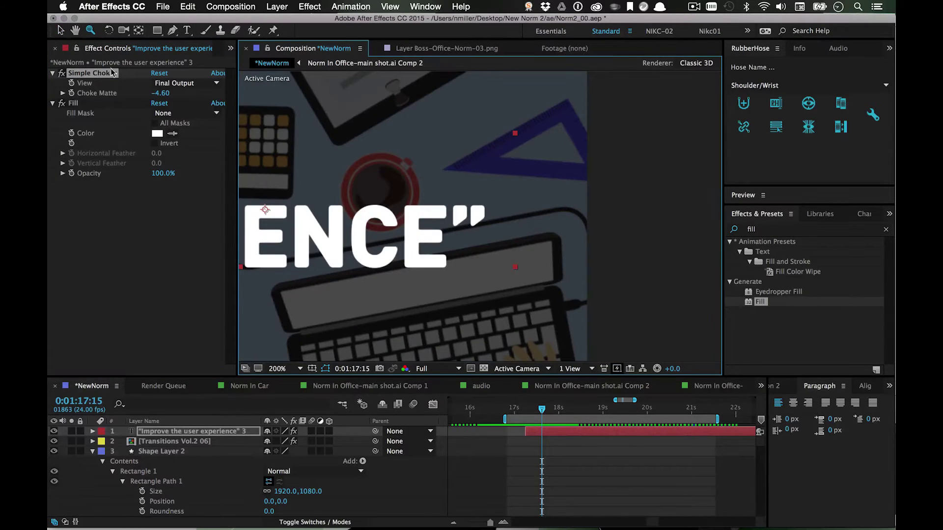
{"action": "left_click_drag", "start_coordinate": [162, 92], "coordinate": [147, 91]}
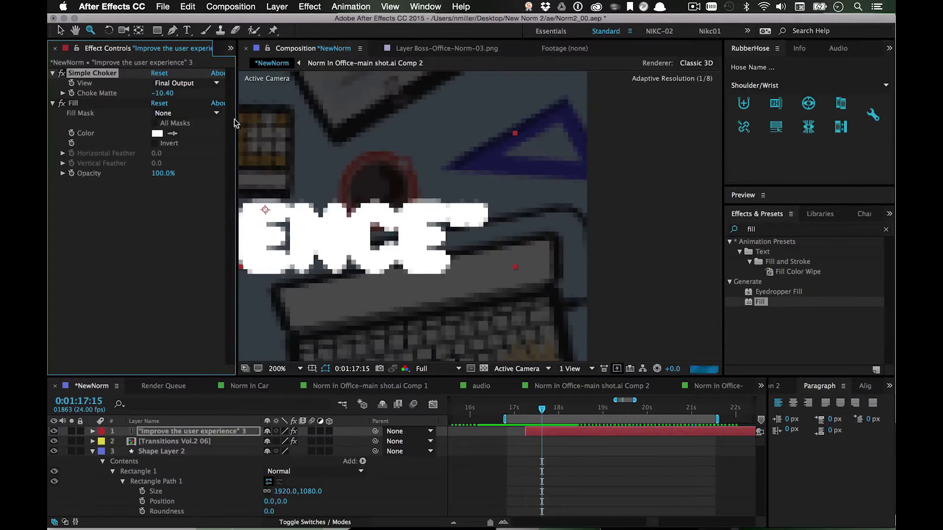
{"action": "left_click", "coordinate": [396, 182], "text": "alt"}
{"action": "left_click", "coordinate": [407, 193], "text": "alt"}
{"action": "left_click", "coordinate": [459, 204]}
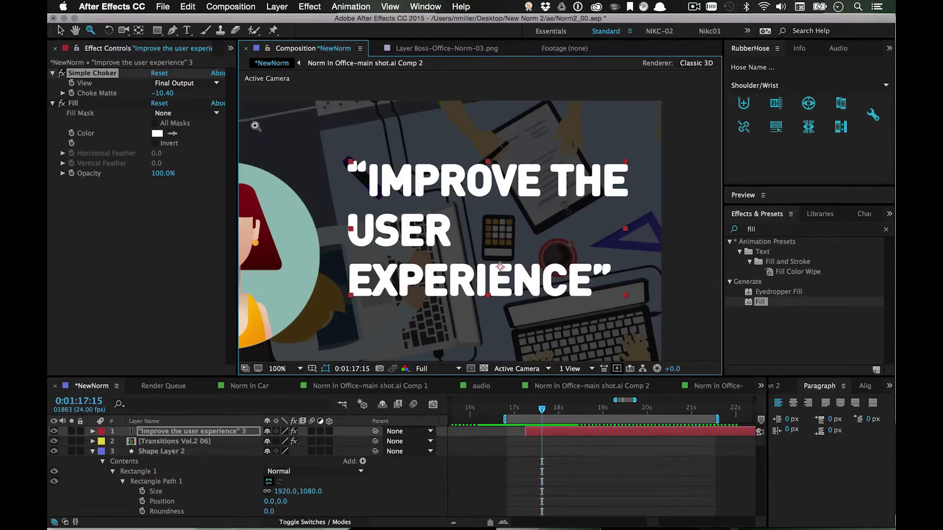
{"action": "left_click", "coordinate": [163, 94]}
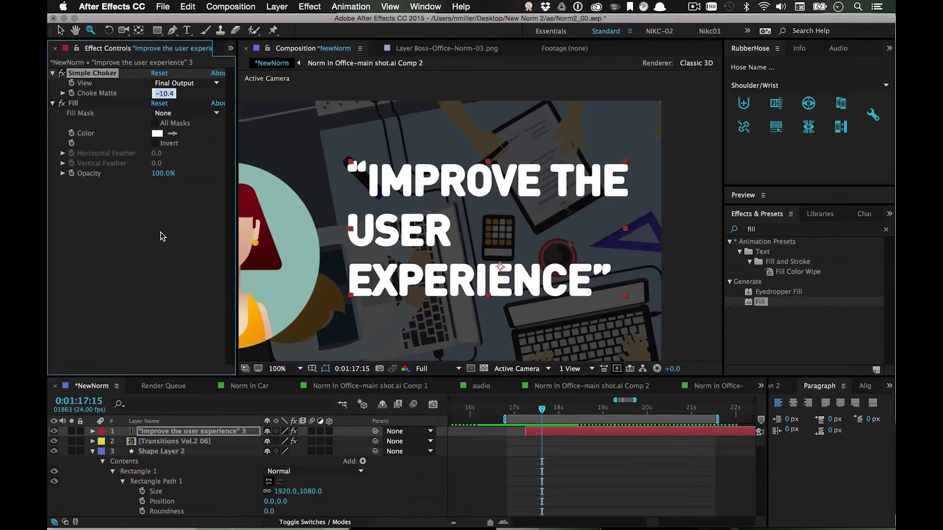
{"action": "key", "text": "Return"}
- At 0:01:17:06 set Choke Matte to -75 and preview the blobby text
{"action": "left_click", "coordinate": [526, 410]}
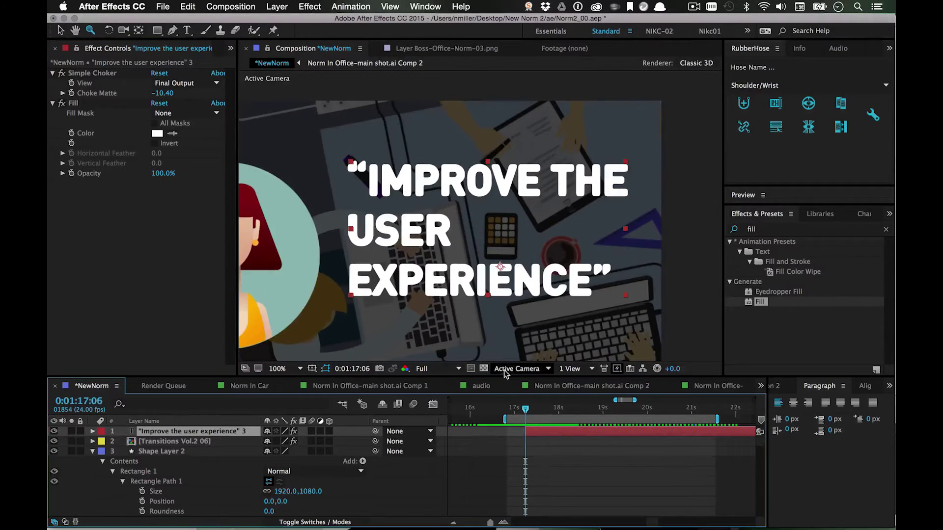
{"action": "left_click", "coordinate": [161, 94]}
{"action": "type", "text": "-75"}
{"action": "key", "text": "Return"}
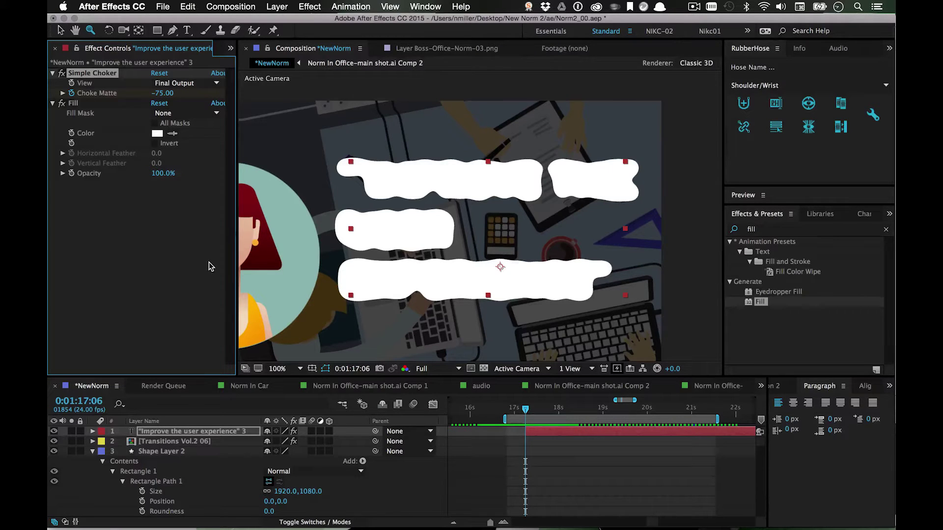
{"action": "key", "text": "space"}
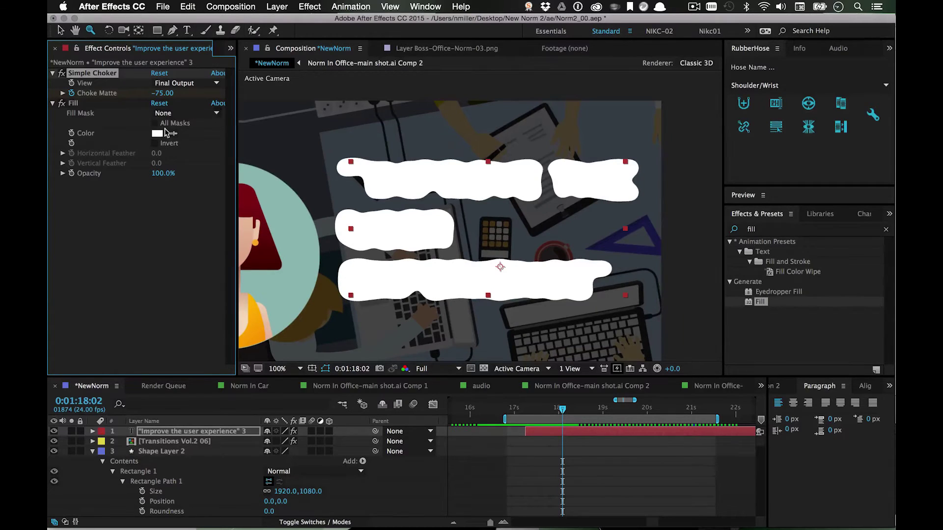
- Reset Choke Matte to 0, then settle on -6
{"action": "left_click", "coordinate": [163, 93]}
{"action": "type", "text": "0"}
{"action": "key", "text": "Return"}
{"action": "left_click", "coordinate": [157, 93]}
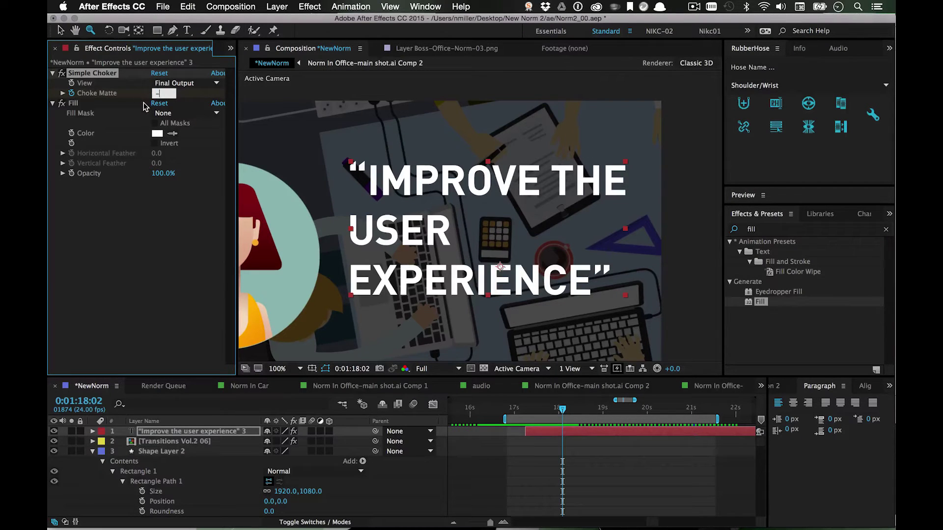
{"action": "key", "text": "Return"}
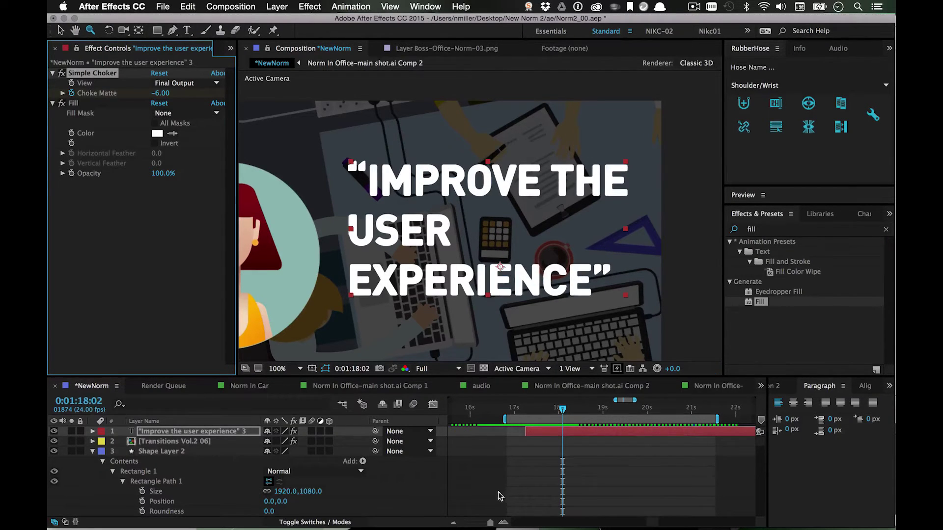
- Zoom in on the edges of 'EXPERIENCE' and its quote mark, then zoom out and recentre the quote
{"action": "left_click", "coordinate": [590, 270]}
{"action": "left_click", "coordinate": [467, 226]}
{"action": "left_click", "coordinate": [459, 236]}
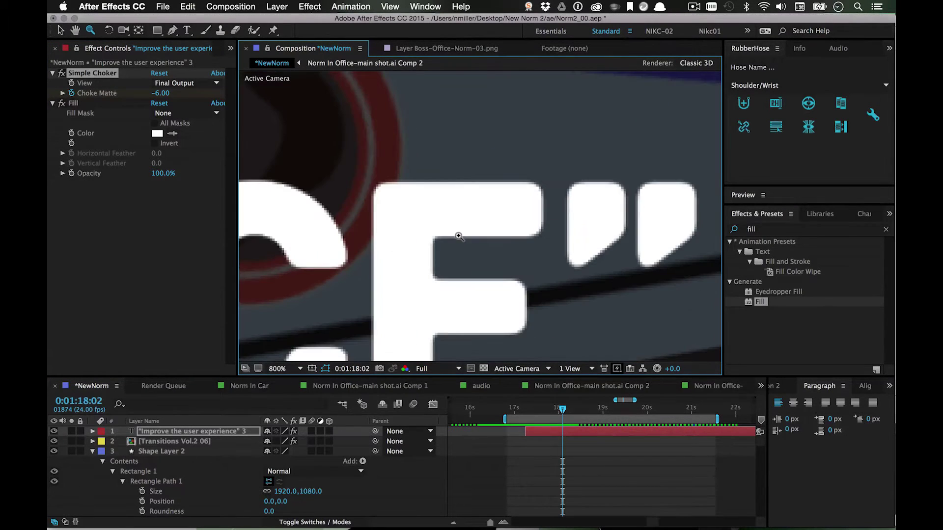
{"action": "left_click", "coordinate": [468, 244], "text": "alt"}
{"action": "left_click", "coordinate": [472, 245], "text": "alt"}
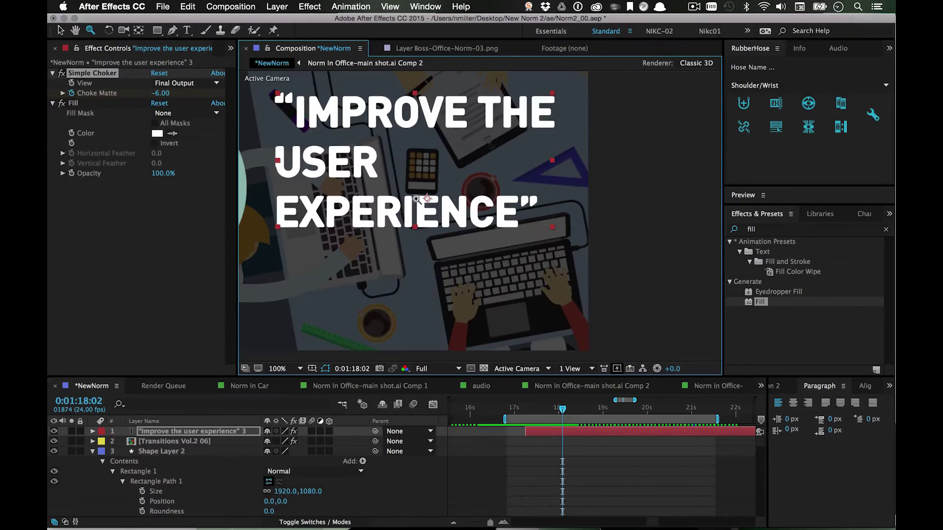
{"action": "left_click_drag", "start_coordinate": [388, 165], "coordinate": [467, 235]}
- Reveal the quote layer's animated Choke Matte and select its keyframe at 1:18:02
{"action": "left_click", "coordinate": [544, 432]}
{"action": "key", "text": "u"}
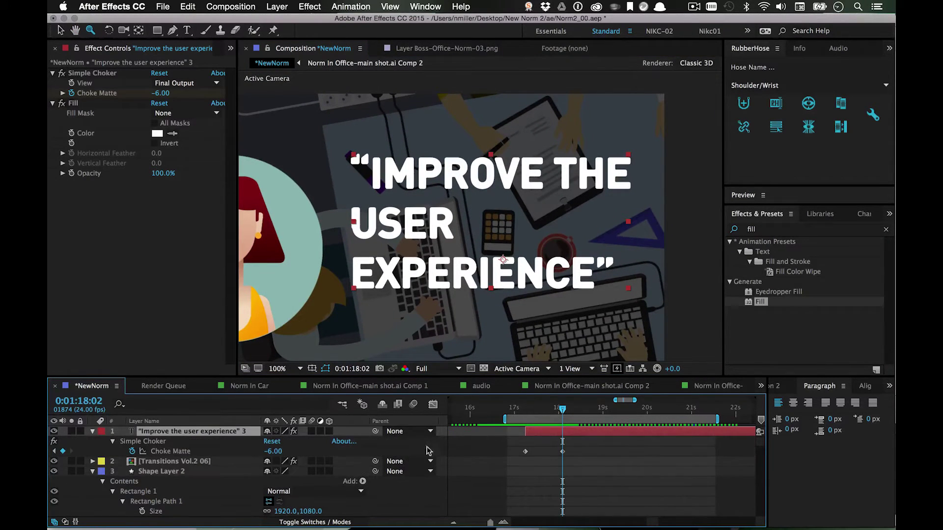
{"action": "left_click", "coordinate": [563, 452]}
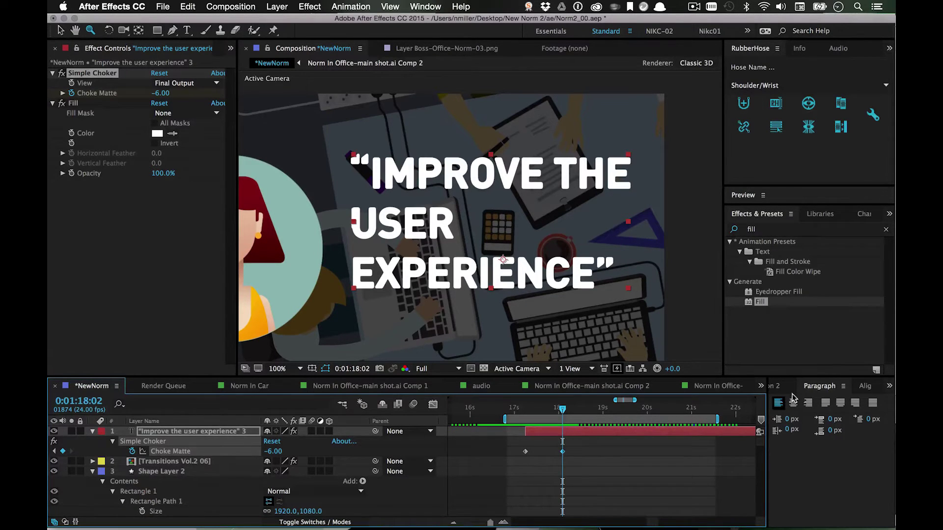
- Ease the selected Choke Matte keyframe with strength 82 in Motion 2, then scrub back to preview
{"action": "left_click", "coordinate": [778, 388]}
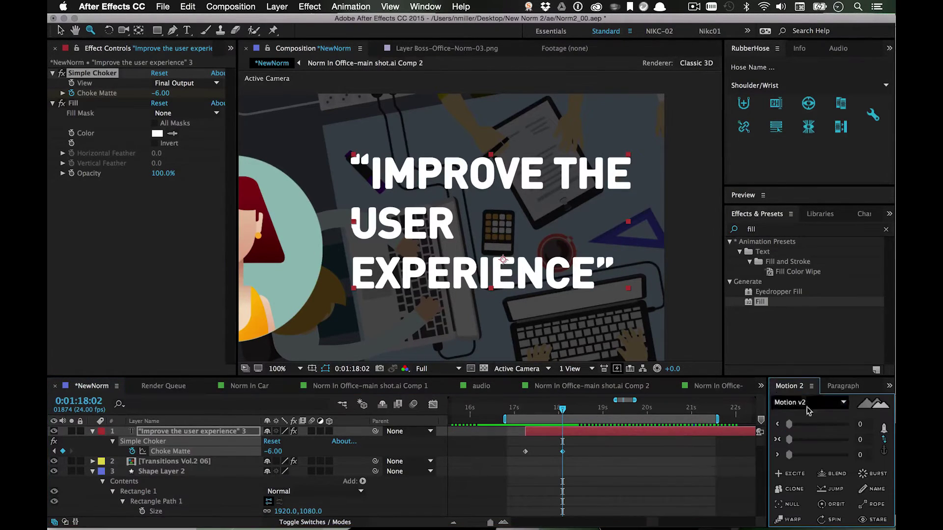
{"action": "mouse_move", "coordinate": [792, 441]}
{"action": "left_mouse_down"}
{"action": "mouse_move", "coordinate": [839, 441]}
{"action": "mouse_move", "coordinate": [789, 441]}
{"action": "left_mouse_up"}
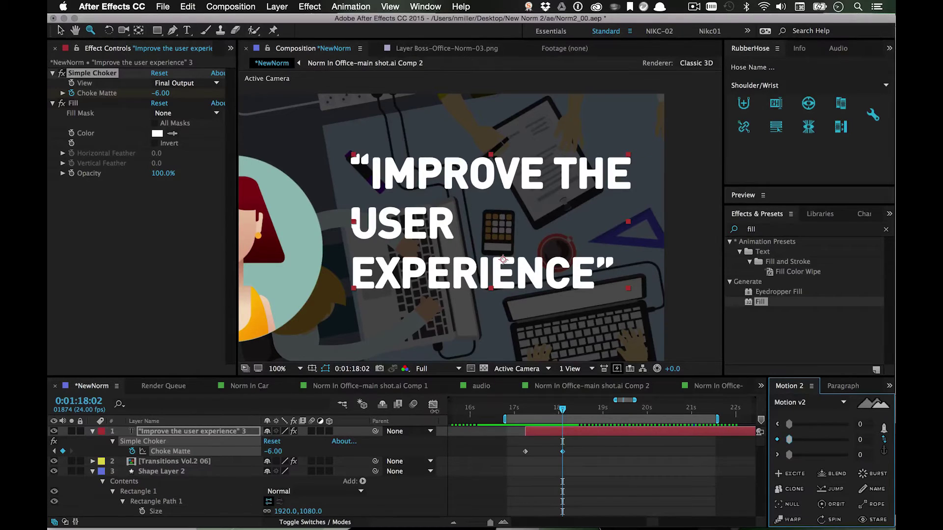
{"action": "left_click", "coordinate": [433, 405]}
{"action": "left_click", "coordinate": [433, 405]}
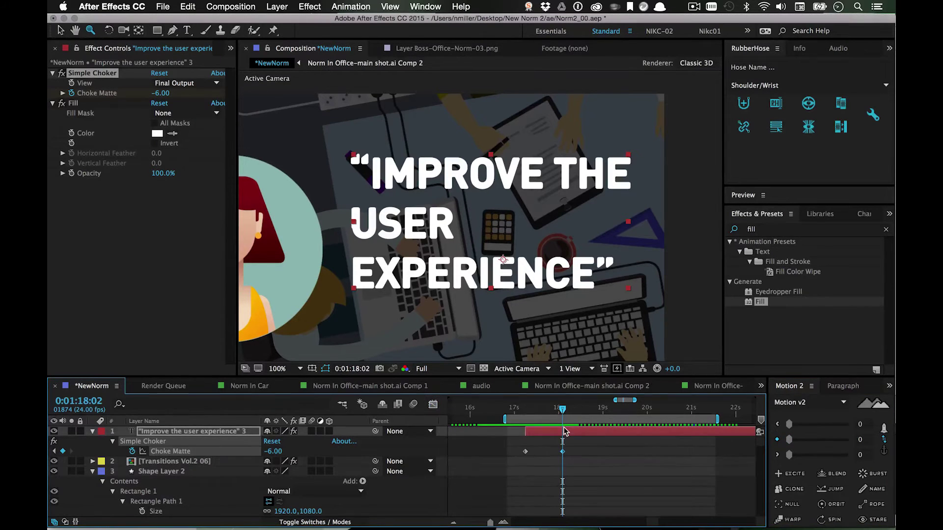
{"action": "left_click_drag", "start_coordinate": [803, 443], "coordinate": [834, 441]}
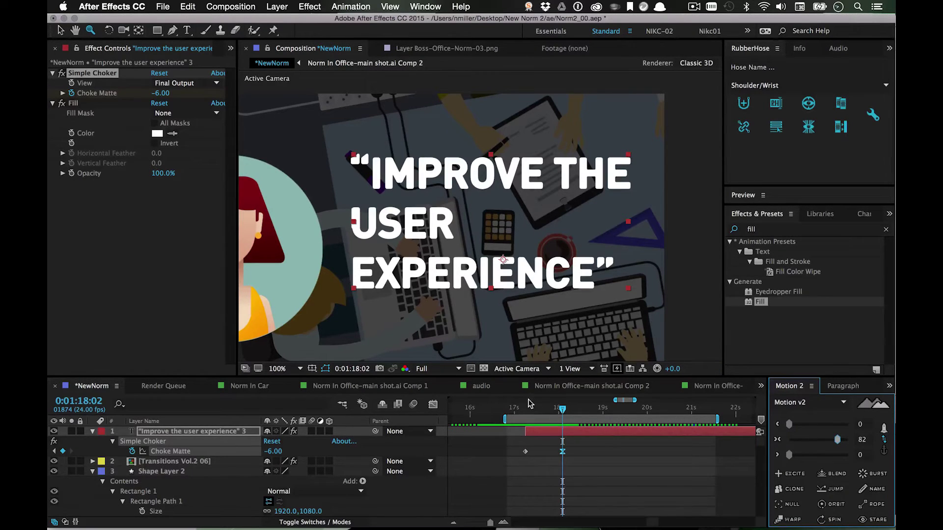
{"action": "left_click_drag", "start_coordinate": [561, 409], "coordinate": [612, 416]}
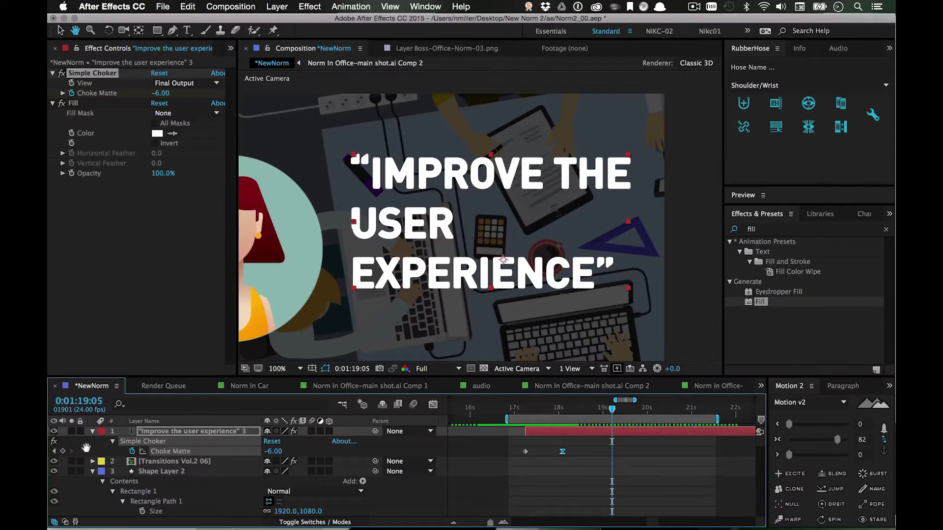
- Key Choke Matte at 1:19:05, then raise it to 52.80 at 1:19:15 so the text vanishes
{"action": "left_click", "coordinate": [62, 451]}
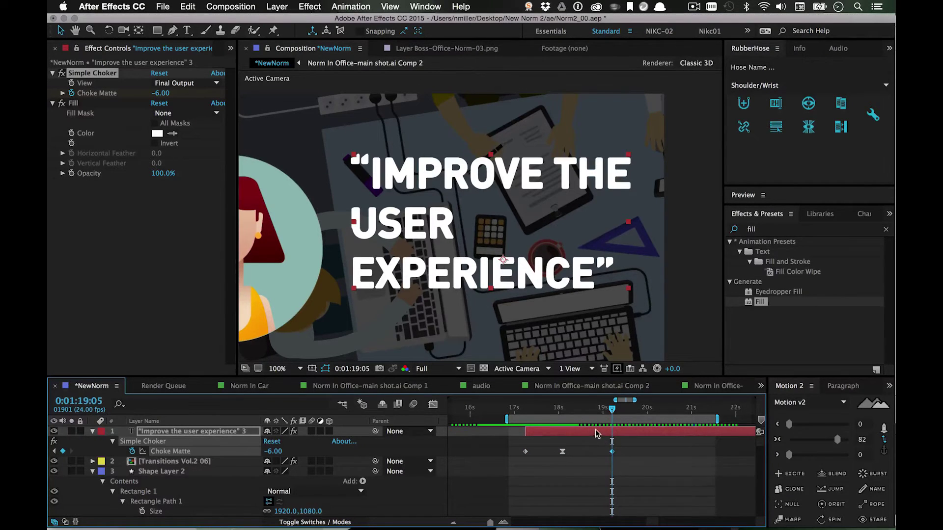
{"action": "key", "text": "shift+Page_Down"}
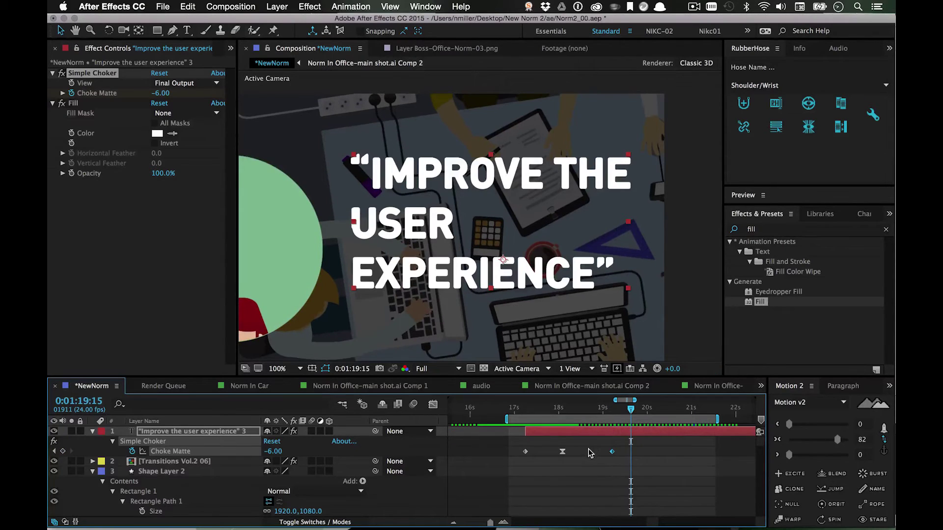
{"action": "key", "text": "shift+Page_Down"}
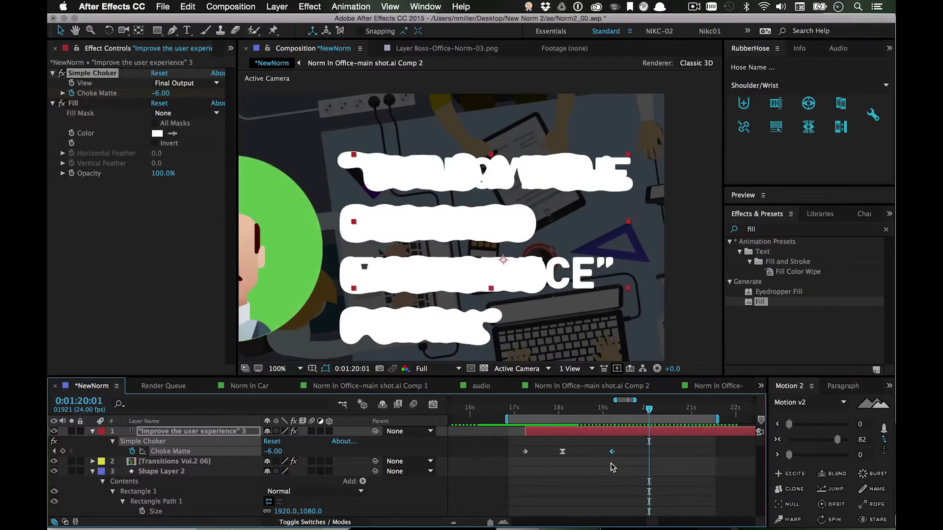
{"action": "key", "text": "shift+Page_Up"}
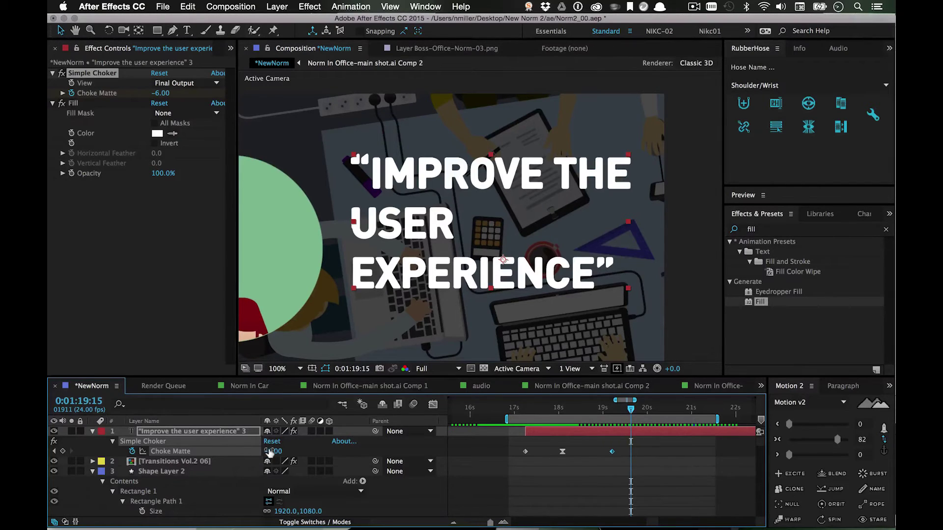
{"action": "left_click_drag", "start_coordinate": [270, 452], "coordinate": [410, 422]}
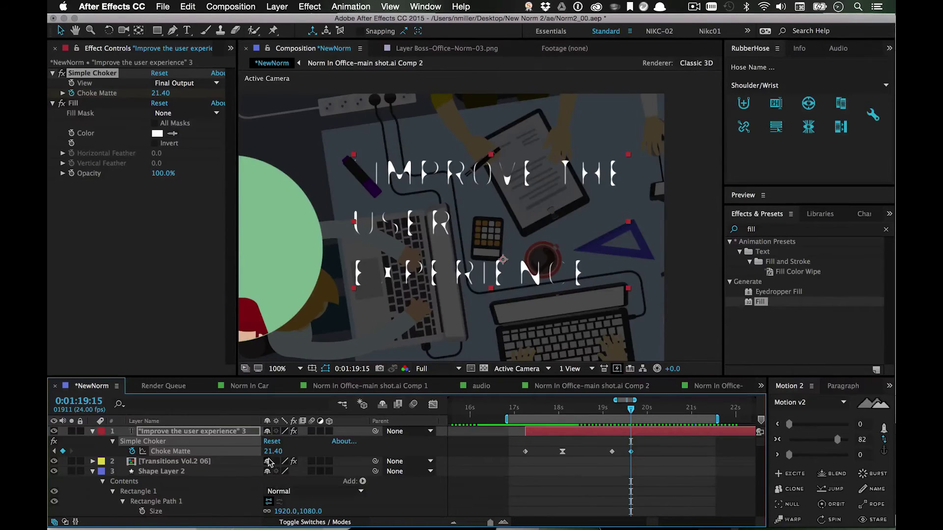
{"action": "left_click_drag", "start_coordinate": [269, 450], "coordinate": [435, 436]}
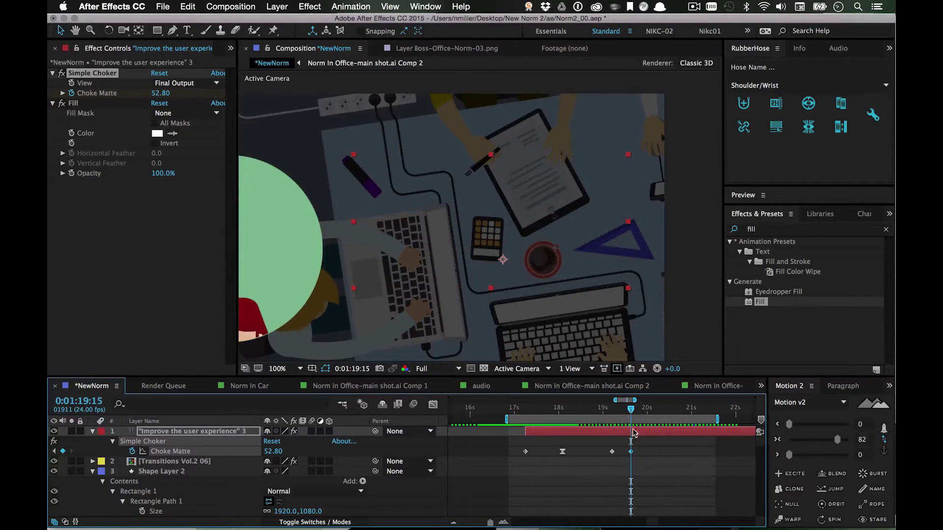
- Preview the choke-out and trim the quote layer to end at 1:19:15
{"action": "left_click_drag", "start_coordinate": [601, 411], "coordinate": [633, 416]}
{"action": "key", "text": "super+shift+a"}
{"action": "key", "text": "alt+bracketright"}
- Start the work area near 1:18:16, nudge the hold keyframe earlier, and ease it with strength 78
{"action": "left_click", "coordinate": [588, 411]}
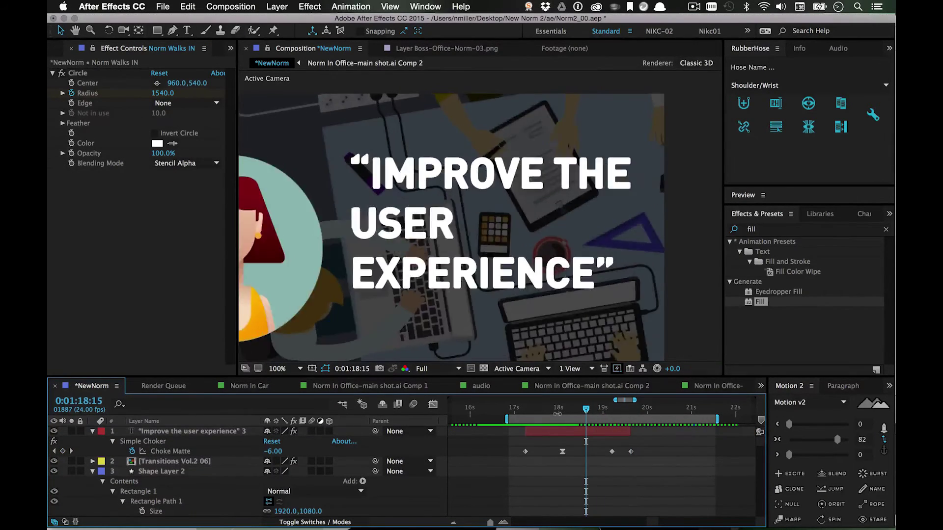
{"action": "key", "text": "b"}
{"action": "key", "text": "Page_Up"}
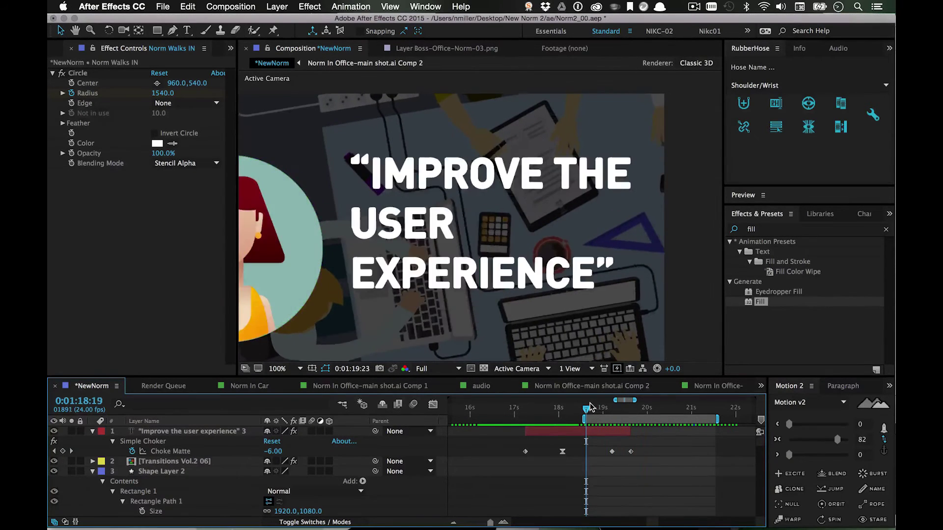
{"action": "left_click_drag", "start_coordinate": [612, 452], "coordinate": [604, 453]}
{"action": "left_click_drag", "start_coordinate": [834, 439], "coordinate": [835, 440]}
{"action": "left_click_drag", "start_coordinate": [566, 409], "coordinate": [610, 415]}
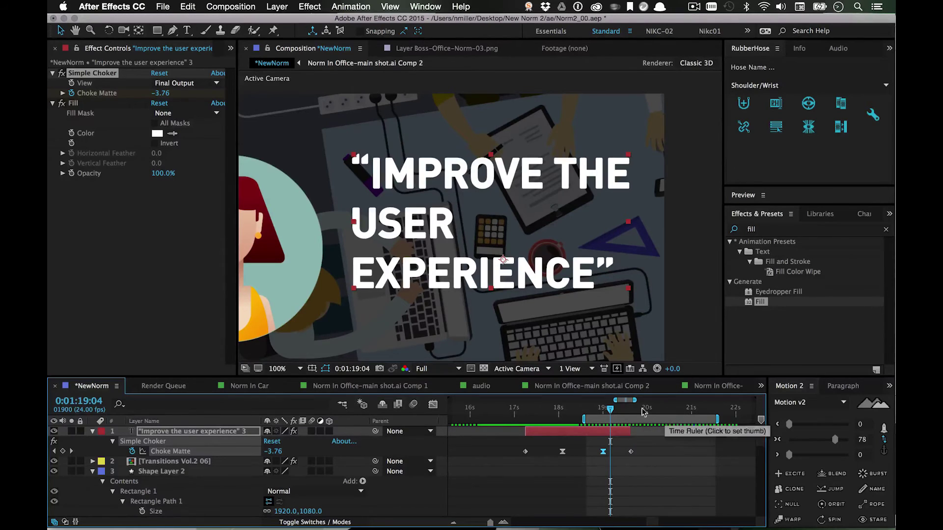
{"action": "left_click_drag", "start_coordinate": [609, 415], "coordinate": [545, 412]}
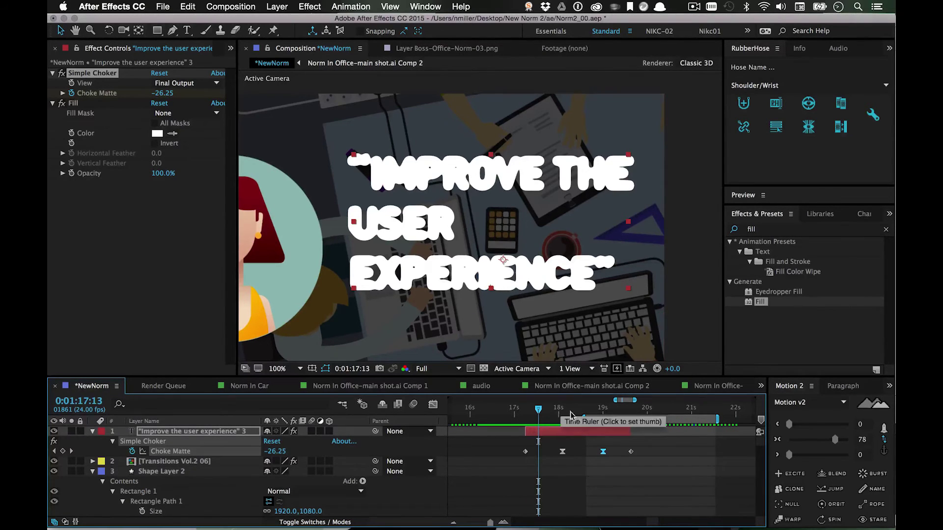
{"action": "left_click_drag", "start_coordinate": [539, 409], "coordinate": [552, 409]}
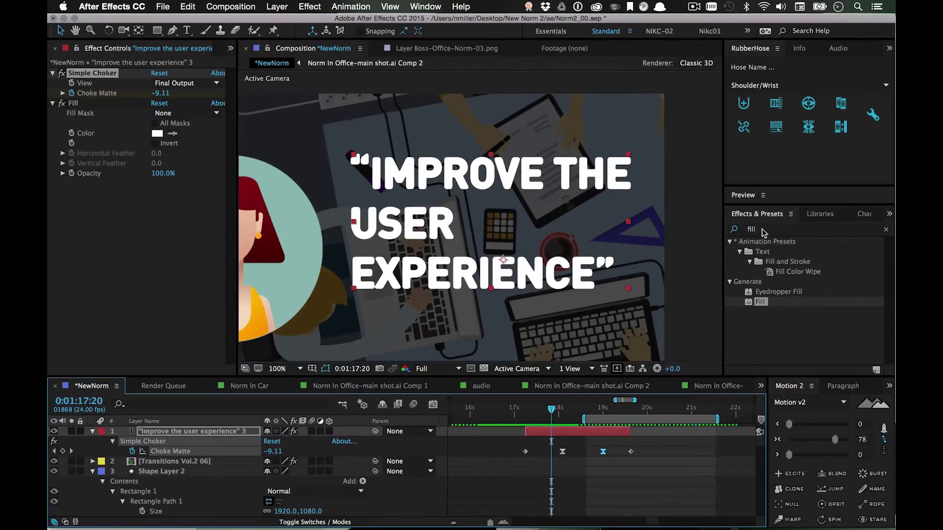
- Search 'frou' and apply Roughen Edges (Edge Type Roughen, Border 8.00) to the quote layer
{"action": "left_click", "coordinate": [747, 229]}
{"action": "type", "text": "froughen"}
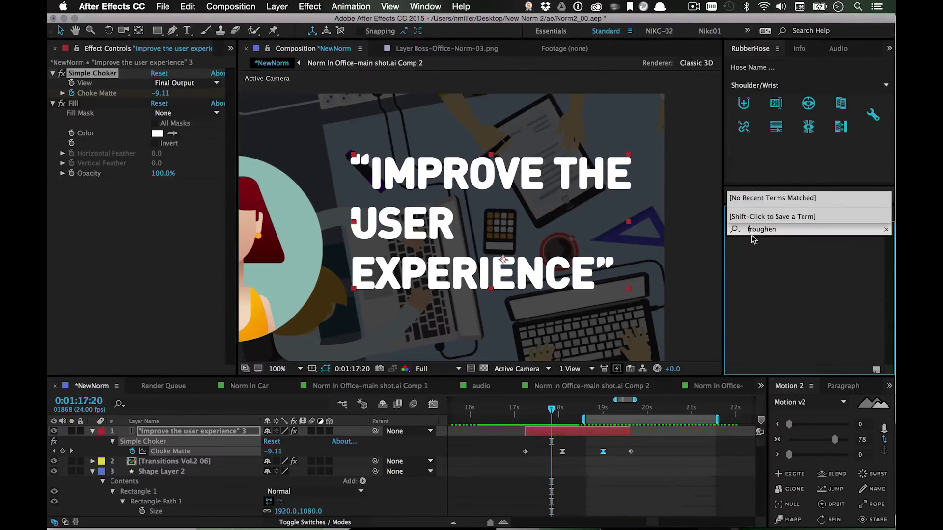
{"action": "left_click_drag", "start_coordinate": [766, 253], "coordinate": [546, 436]}
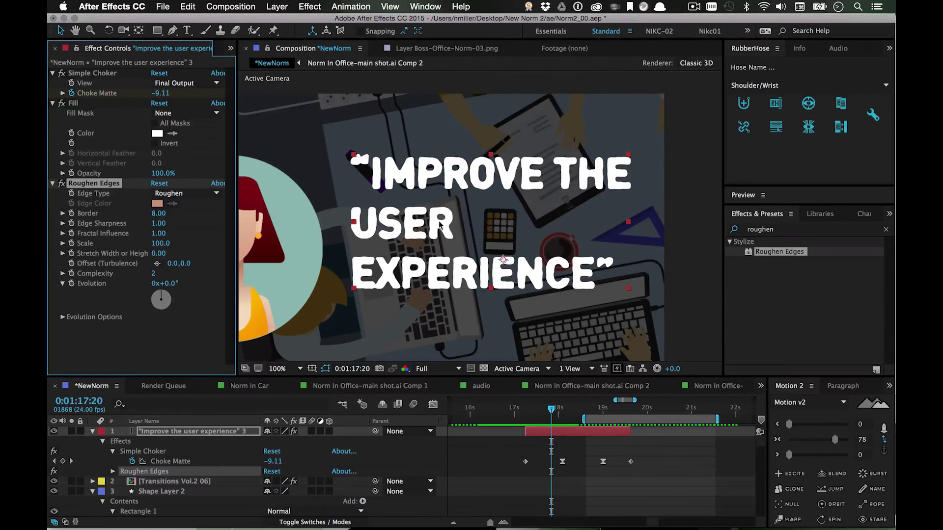
- Lower the Roughen Edges border to 2.00, checking the zoomed-in quote text
{"action": "key", "text": "z"}
{"action": "left_click", "coordinate": [438, 162]}
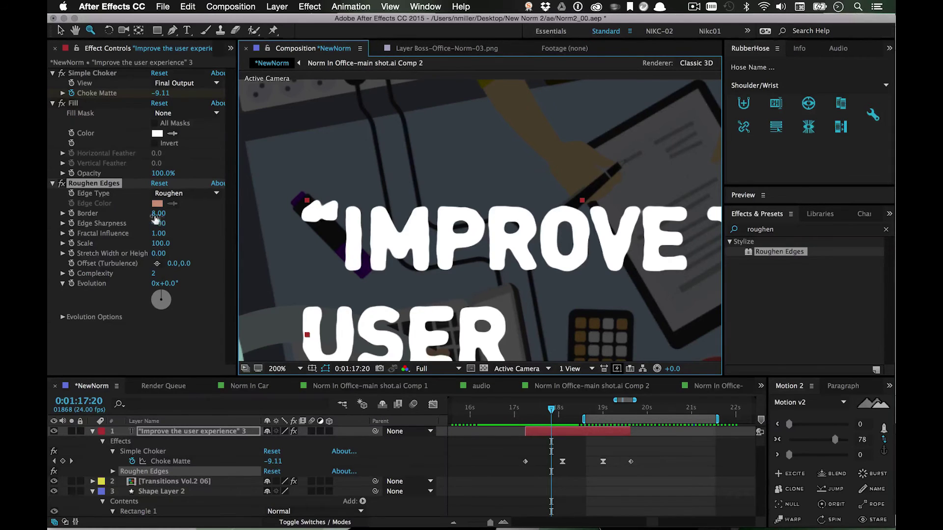
{"action": "mouse_move", "coordinate": [155, 213]}
{"action": "left_mouse_down"}
{"action": "mouse_move", "coordinate": [139, 211]}
{"action": "mouse_move", "coordinate": [160, 215]}
{"action": "left_mouse_up"}
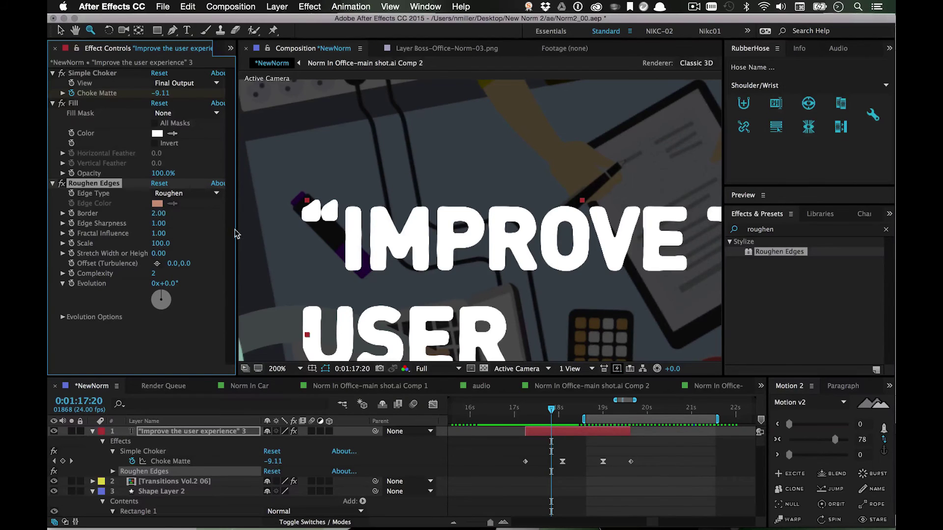
{"action": "key", "text": "space"}
{"action": "left_click_drag", "start_coordinate": [376, 239], "coordinate": [235, 200]}
{"action": "left_click_drag", "start_coordinate": [472, 246], "coordinate": [442, 215]}
- Toggle Roughen Edges off and on, zoomed in on 'THE', then return to the full frame
{"action": "left_click", "coordinate": [62, 188]}
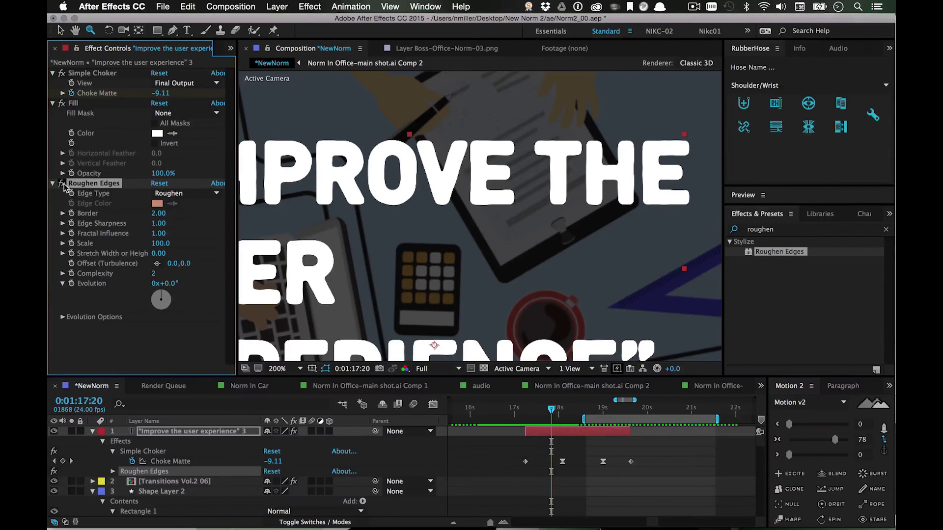
{"action": "key", "text": "z"}
{"action": "left_click", "coordinate": [594, 147]}
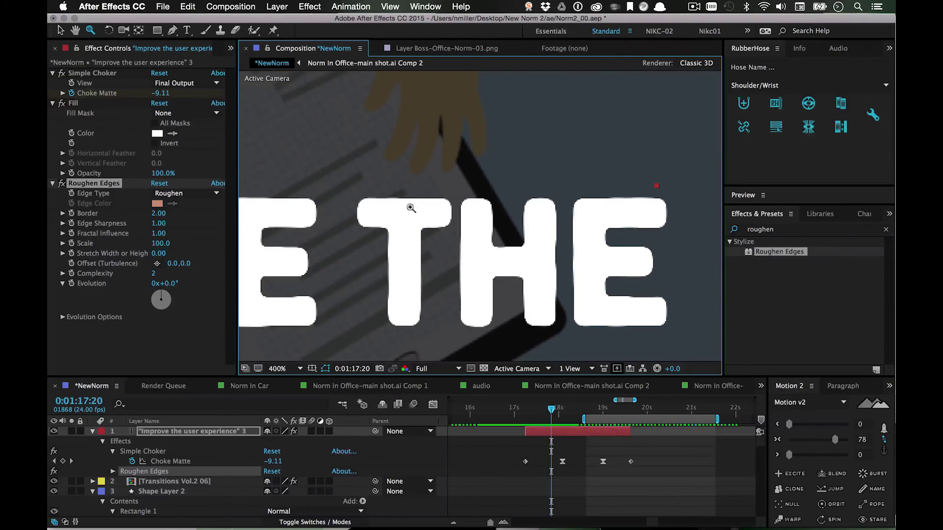
{"action": "left_click", "coordinate": [61, 185]}
{"action": "left_click", "coordinate": [61, 184]}
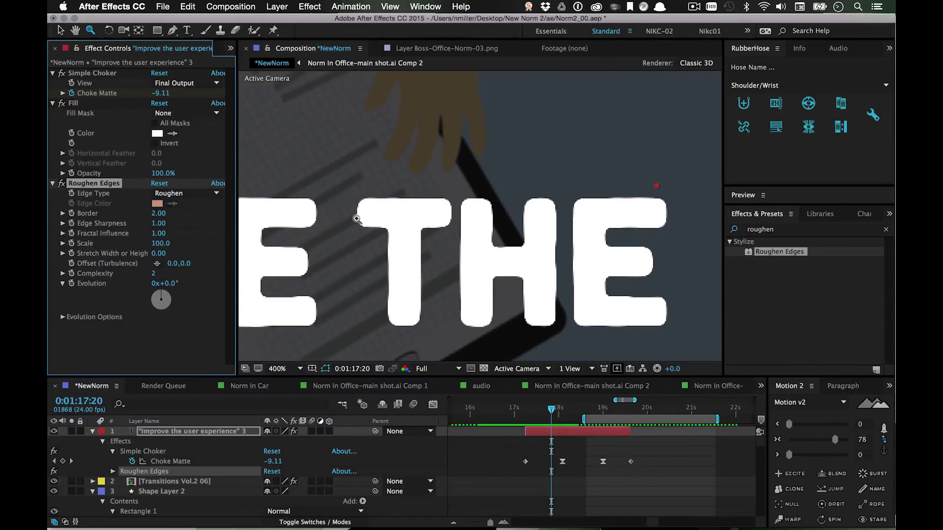
{"action": "left_click", "coordinate": [387, 255], "text": "alt"}
{"action": "left_click", "coordinate": [388, 255], "text": "alt"}
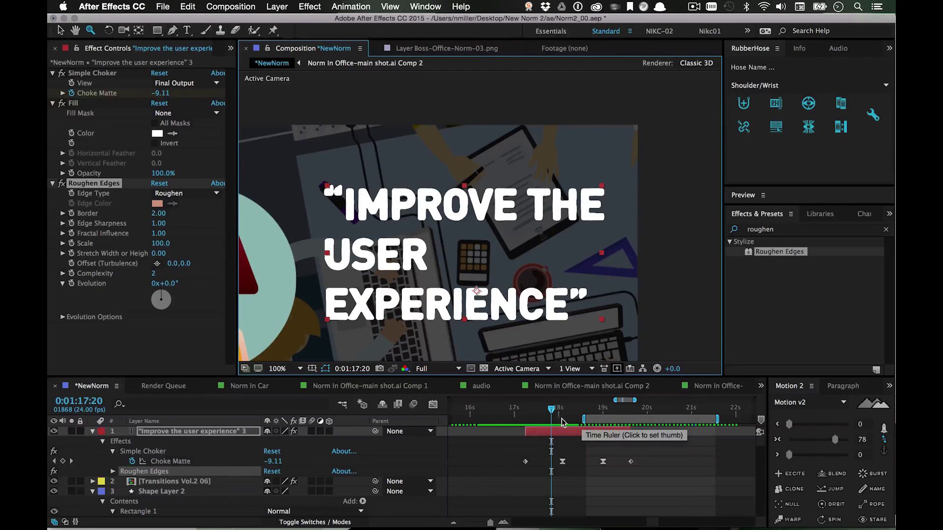
- Move the work area start back to just after 17 seconds to include the choke-in
{"action": "left_click_drag", "start_coordinate": [583, 418], "coordinate": [517, 409]}
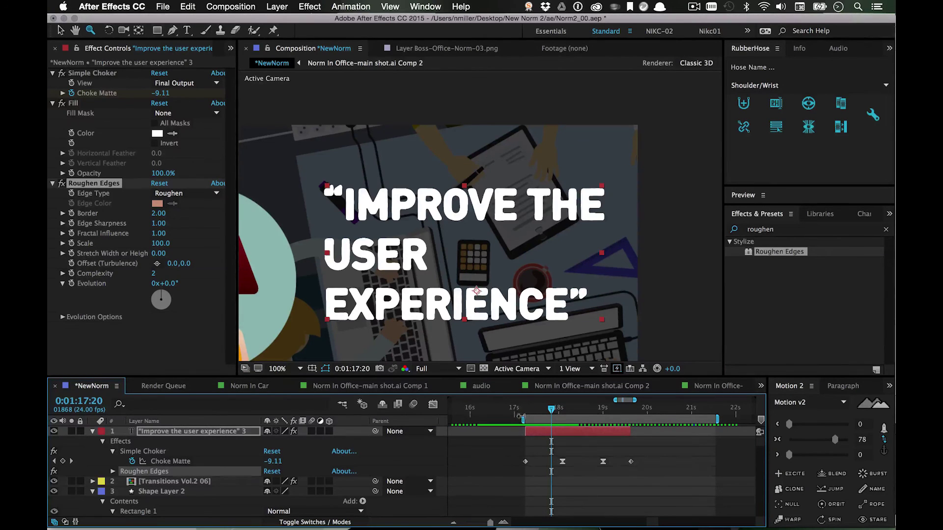